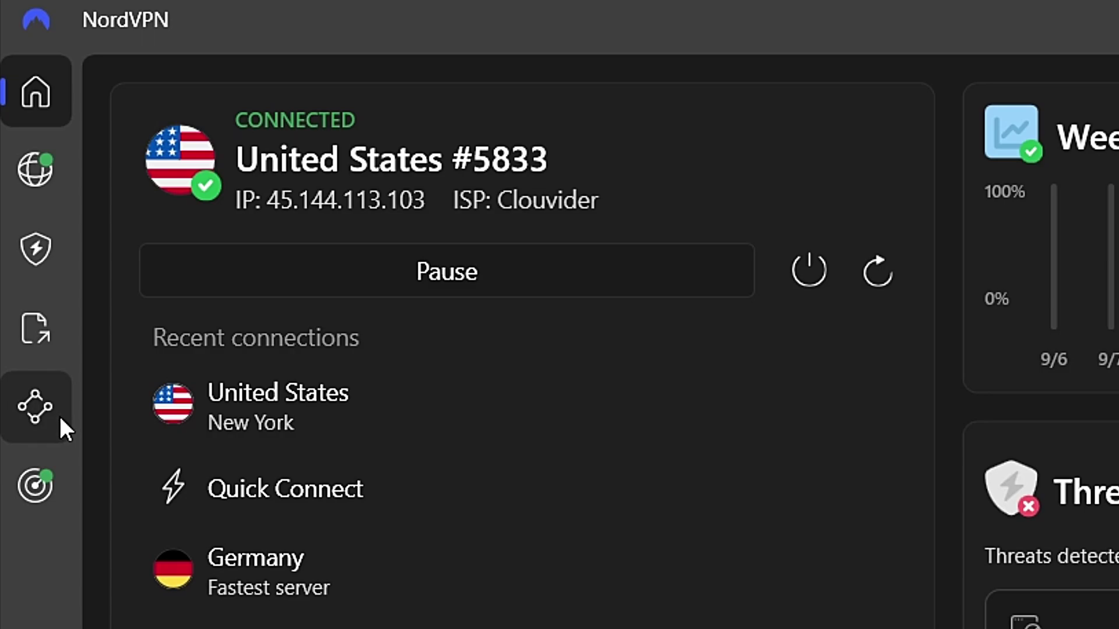
Step: Go to the Devices in Meshnet page from the sidebar, with Meshnet still off
{"action": "left_click", "coordinate": [39, 413]}
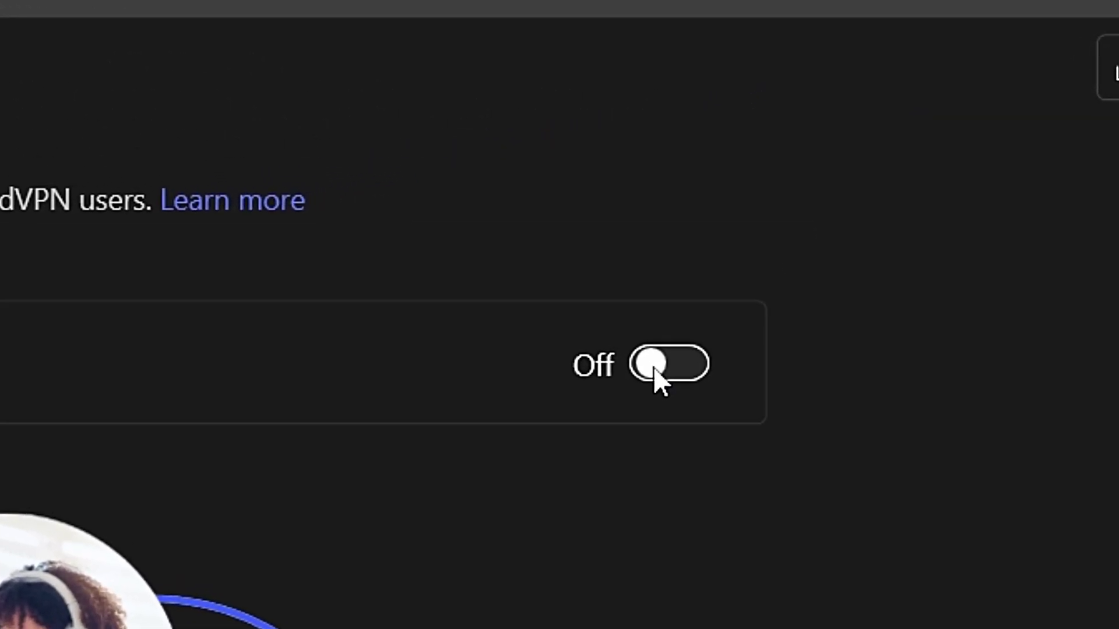
Step: Switch the Meshnet toggle from Off to On so this computer is listed
{"action": "left_click", "coordinate": [653, 368]}
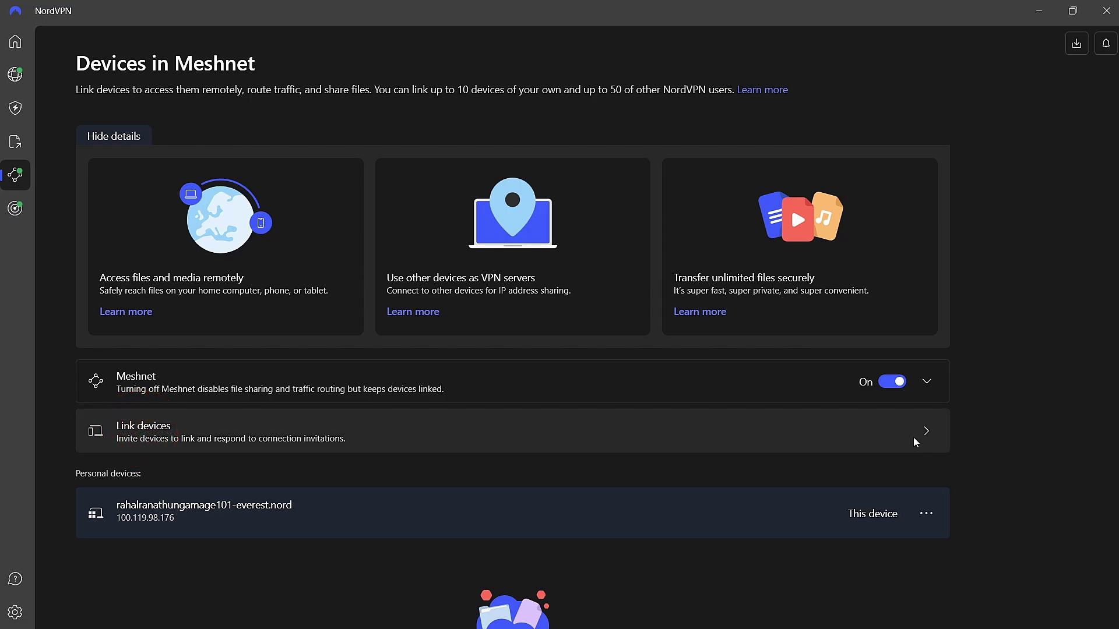
Step: Open the Link devices subpage with own-device and external-device linking options
{"action": "left_click", "coordinate": [913, 437]}
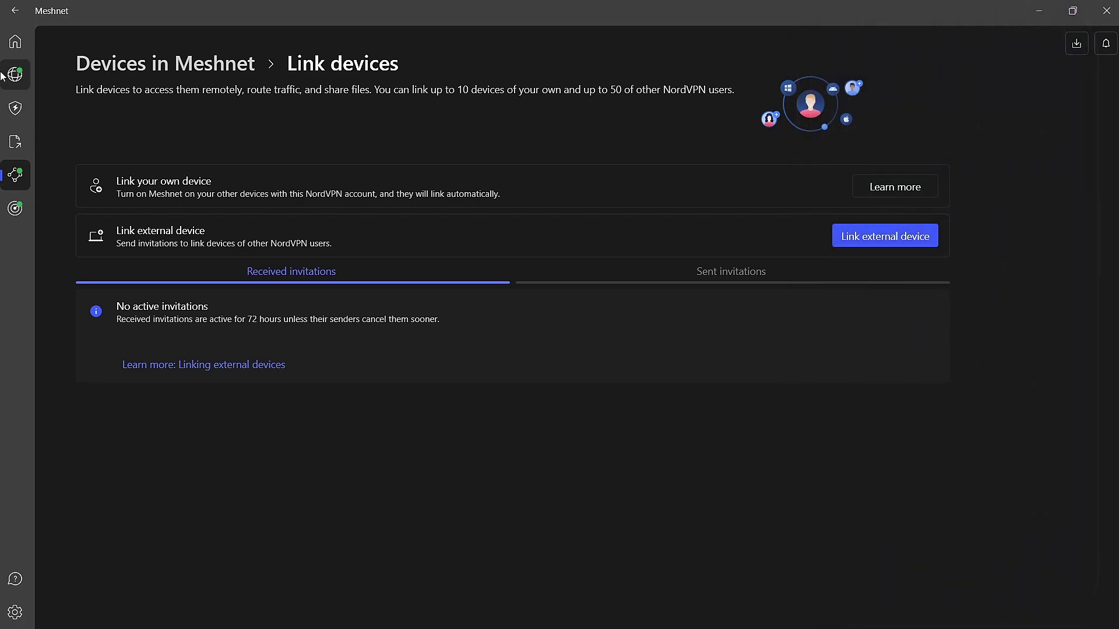
Step: Go back to Devices in Meshnet, now listing the linked phone beside this computer
{"action": "left_click", "coordinate": [15, 174]}
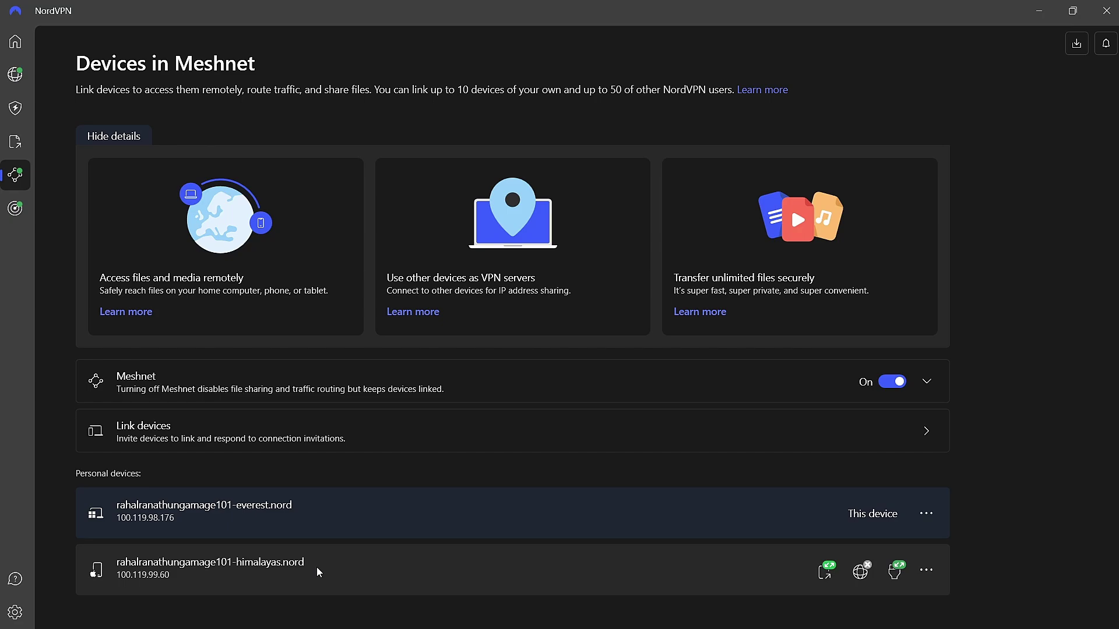
Step: Choose Unlink this device from a linked device's three-dot menu
{"action": "left_click", "coordinate": [926, 573]}
{"action": "left_click", "coordinate": [926, 574]}
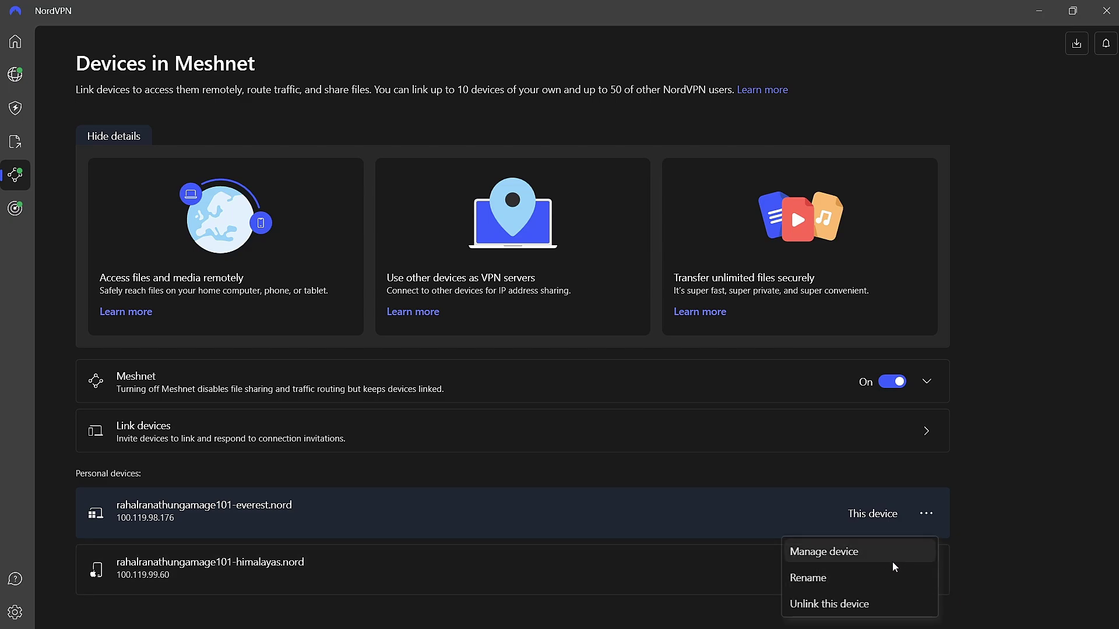
{"action": "left_click", "coordinate": [813, 603]}
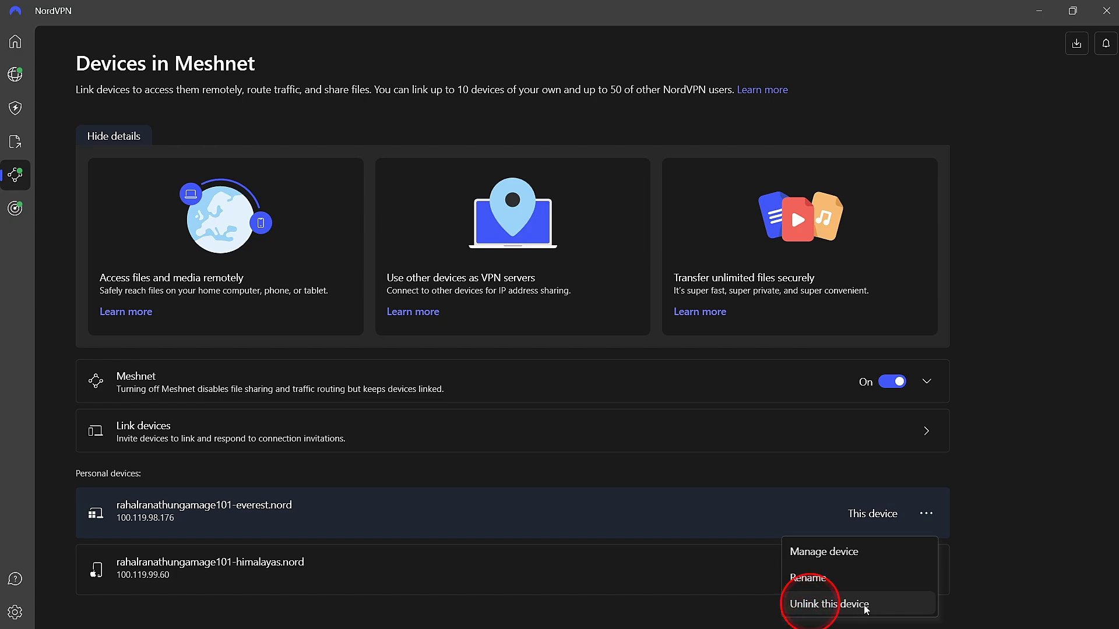
{"action": "left_click", "coordinate": [866, 607]}
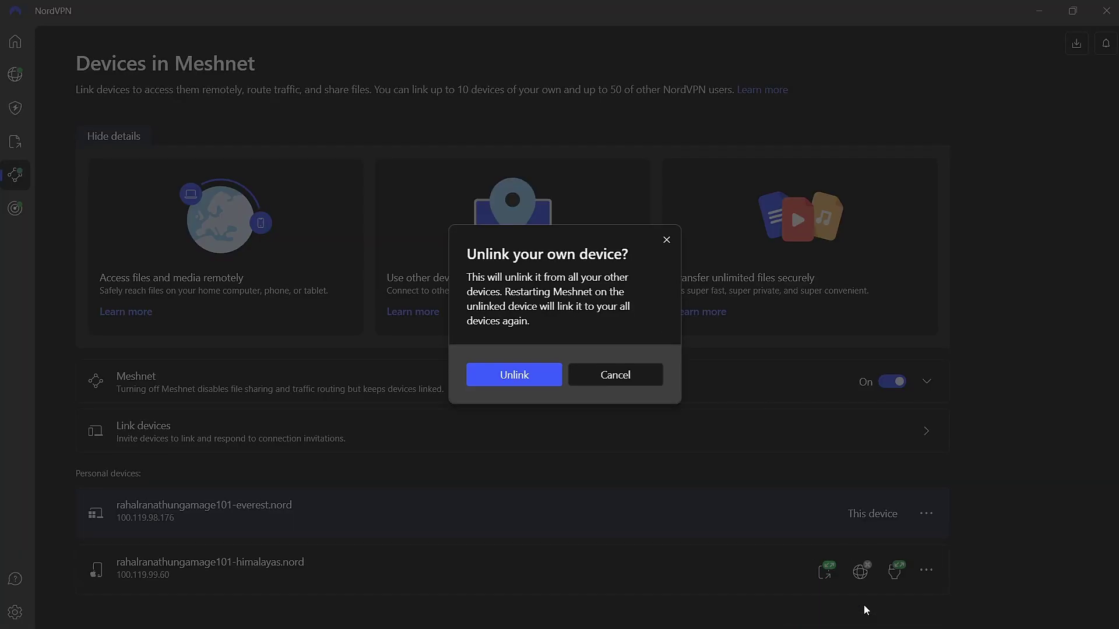
Step: Confirm unlinking the phone from Meshnet and close the NordVPN window
{"action": "left_click", "coordinate": [534, 377]}
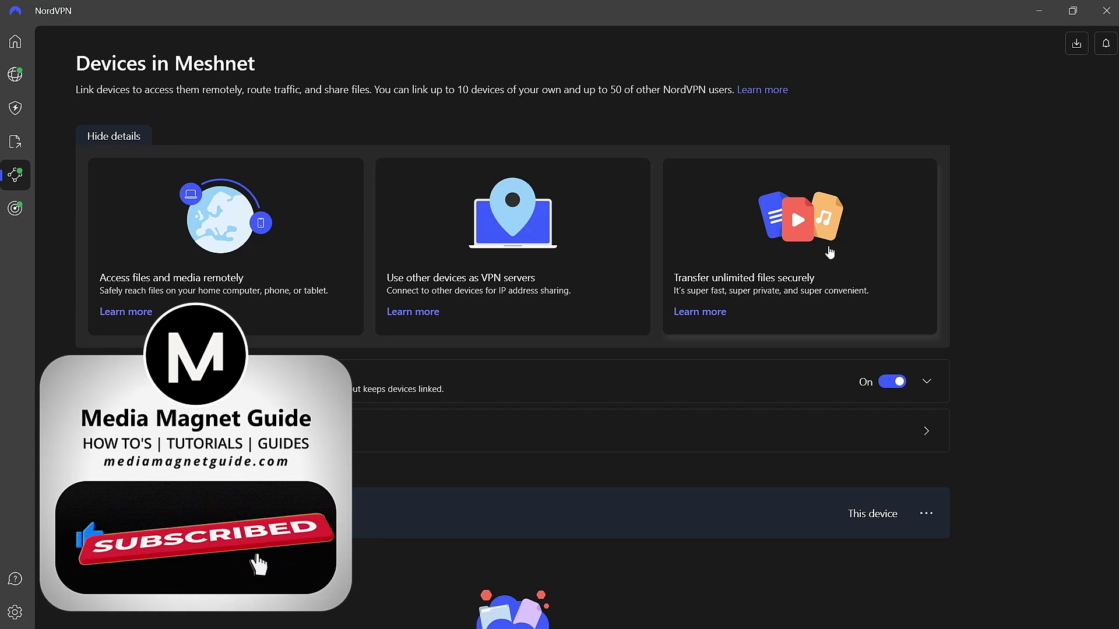
{"action": "left_click", "coordinate": [1039, 10]}
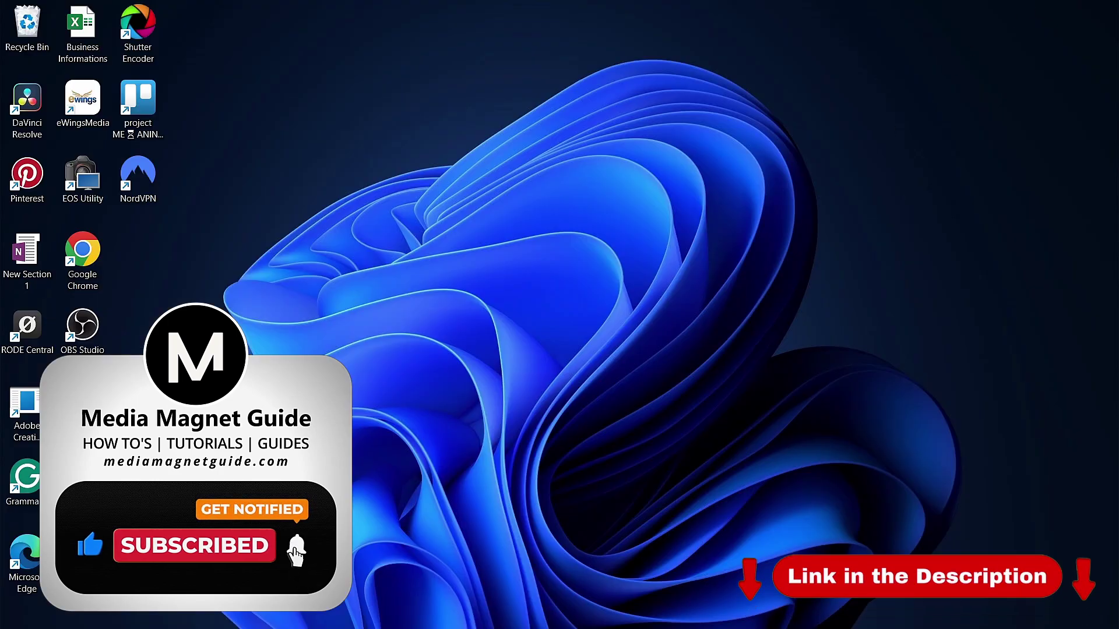